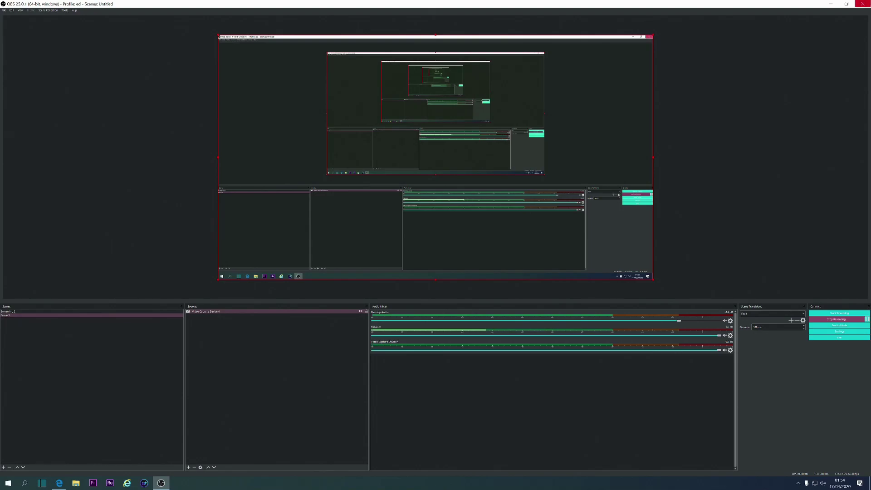
# Set Windows Display settings to 'Duplicate these displays', then bring the Edge browser back to the front
pyautogui.click(830, 4)
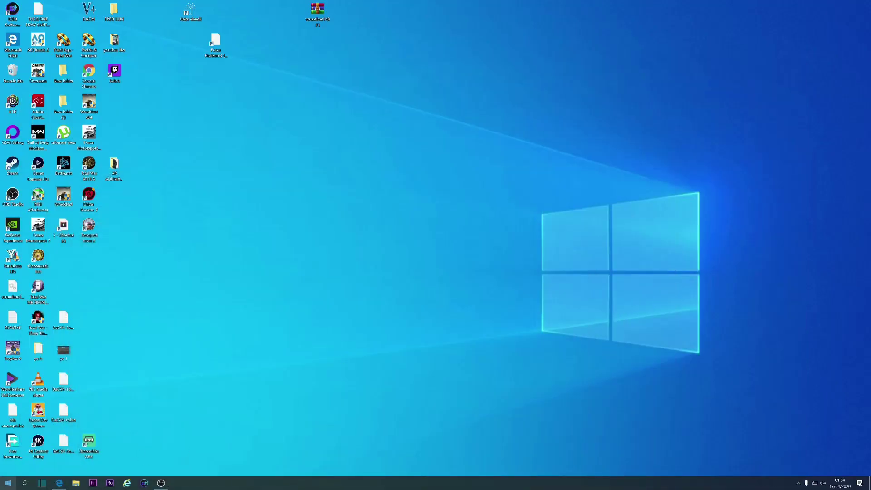
pyautogui.click(8, 483)
pyautogui.write('displa')
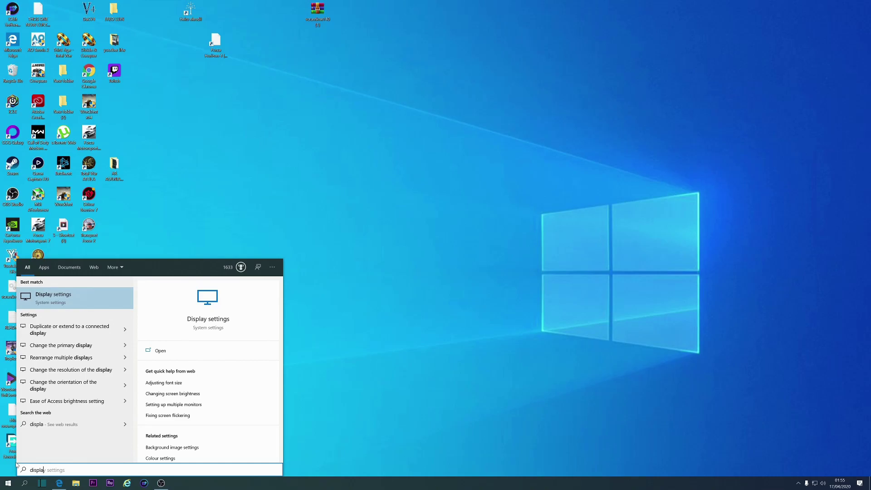
pyautogui.press('Return')
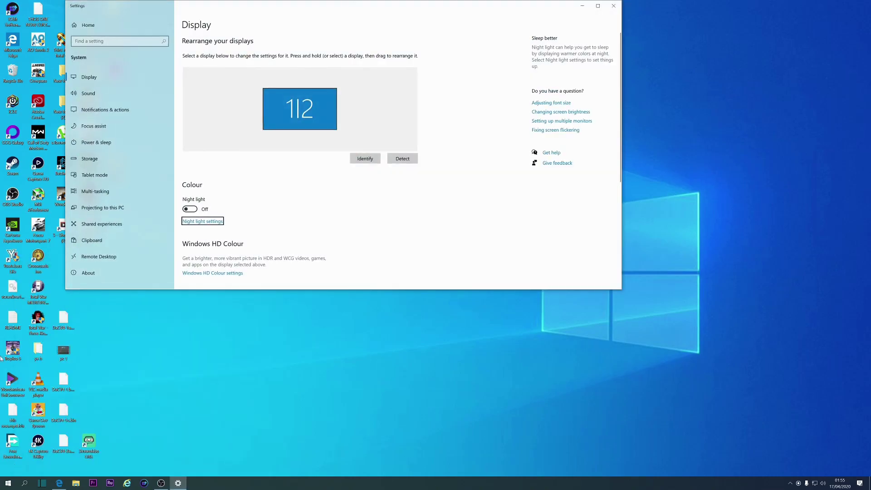
pyautogui.scroll(-1, 222, 232)
pyautogui.scroll(-5, 222, 231)
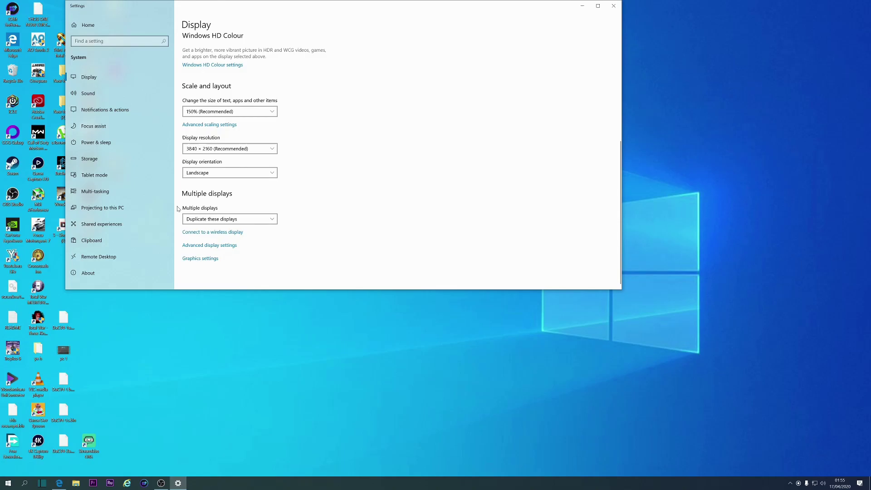
pyautogui.click(271, 220)
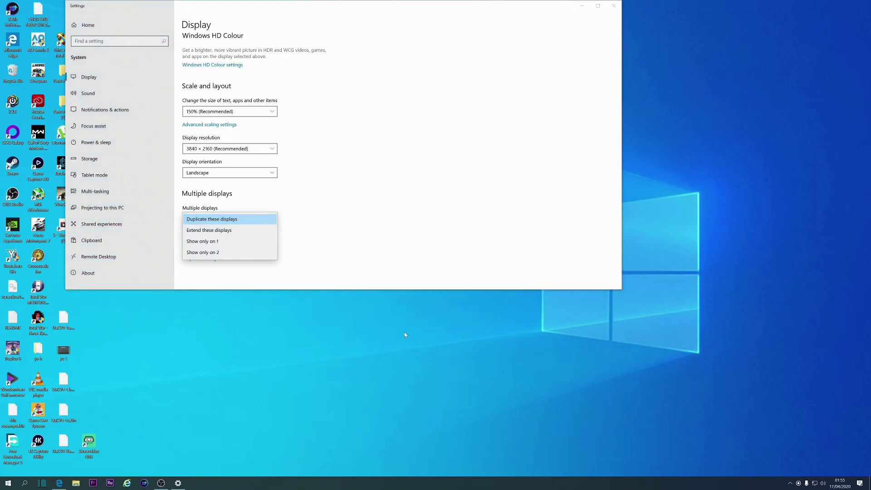
pyautogui.click(59, 483)
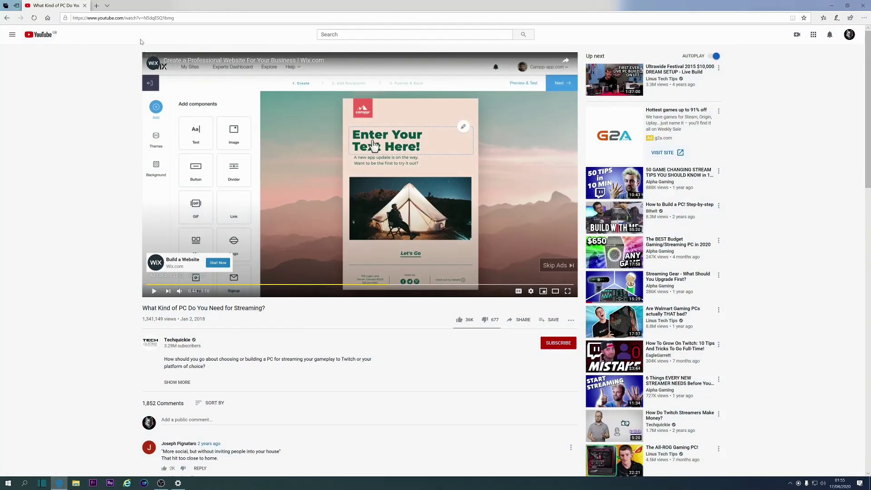
# Go to google.co.uk and search for 'elgato 4k capture utility'
pyautogui.click(144, 19)
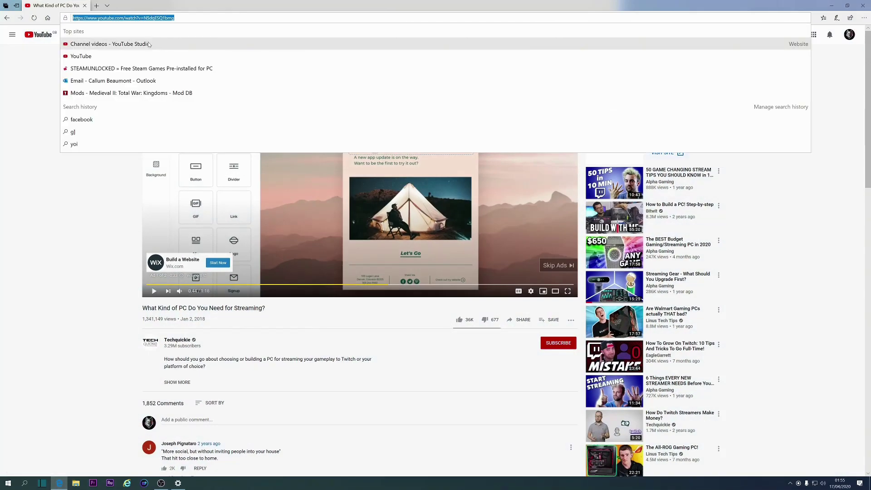
pyautogui.write('google.co.uk/')
pyautogui.press('Return')
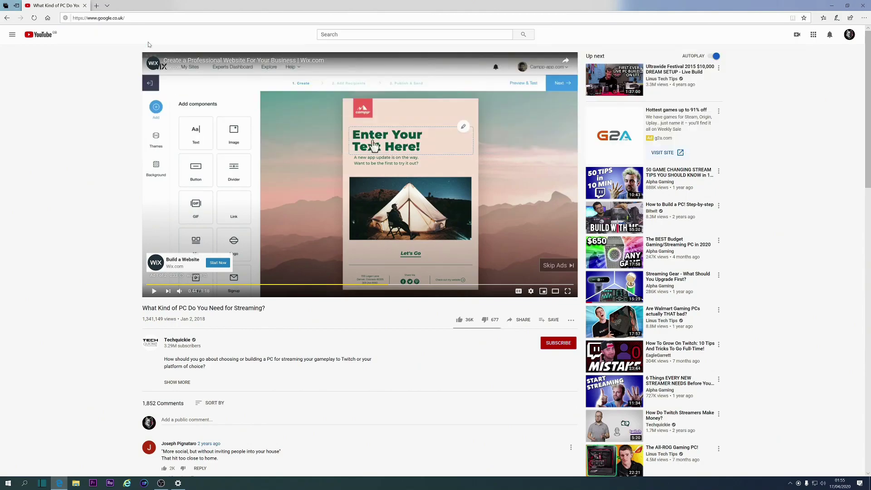
pyautogui.write('e')
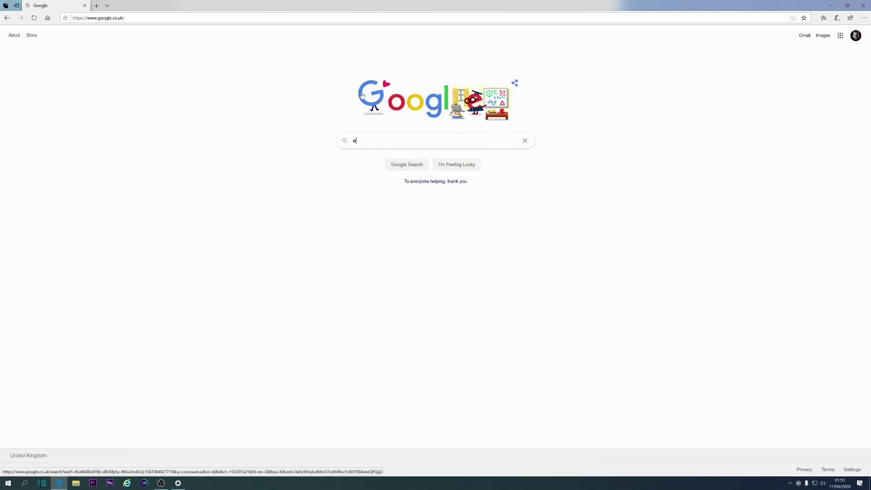
pyautogui.write('lgato 4k ca')
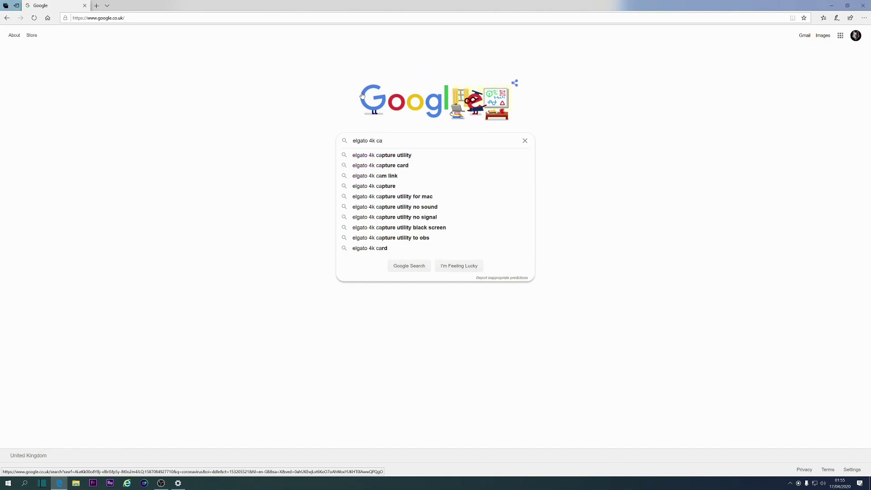
pyautogui.click(411, 155)
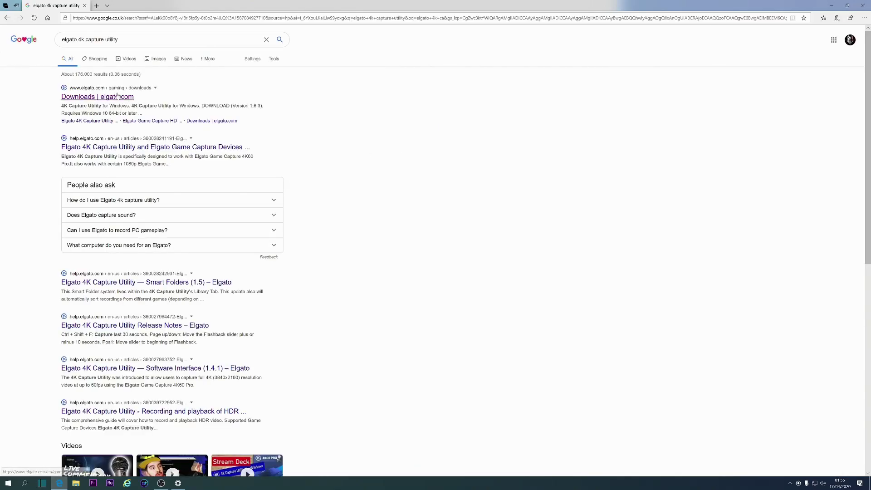
# On the Elgato downloads page, download 4K Capture Utility for Windows version 1.7 and dismiss the thank-you popup
pyautogui.click(117, 95)
pyautogui.scroll(-3, 543, 327)
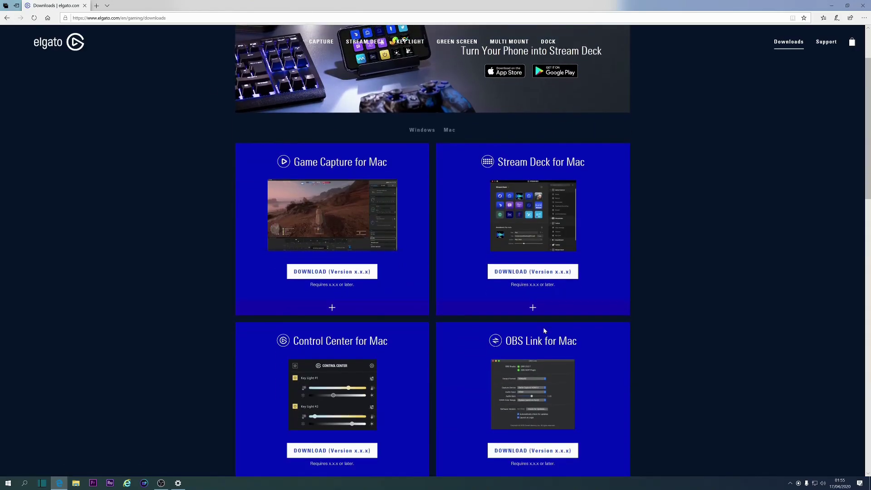
pyautogui.scroll(-6, 543, 327)
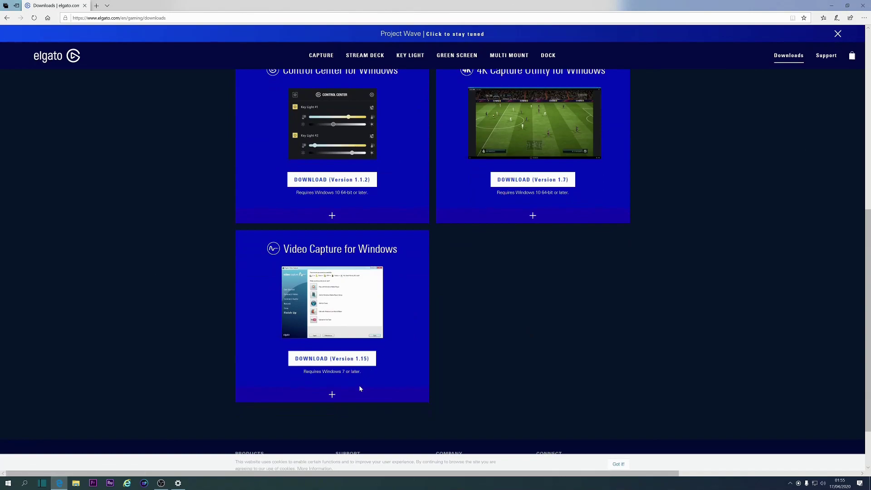
pyautogui.scroll(4, 376, 326)
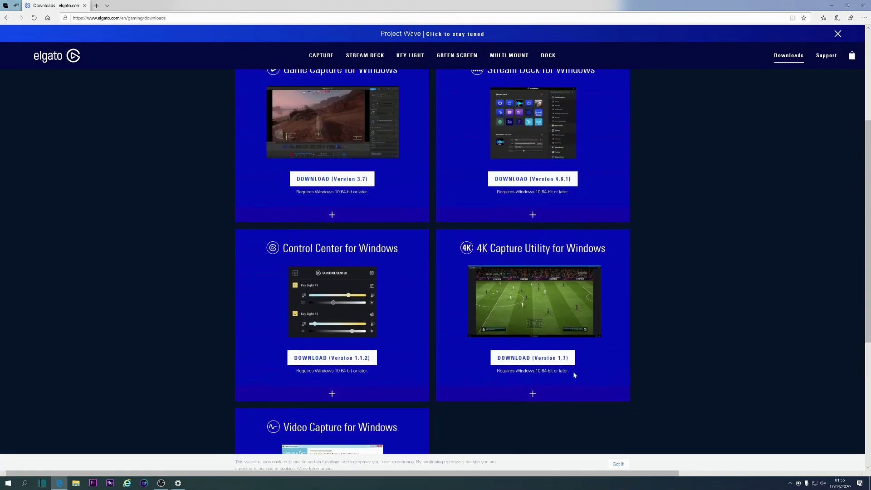
pyautogui.click(544, 359)
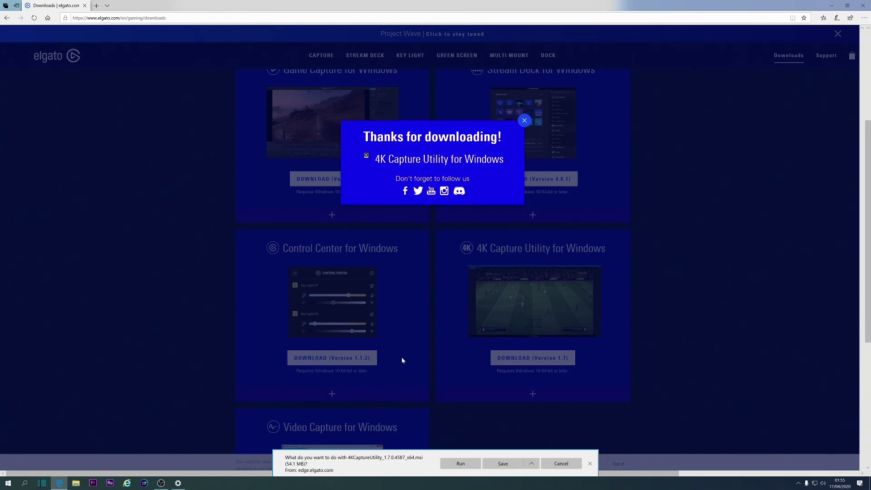
pyautogui.click(523, 121)
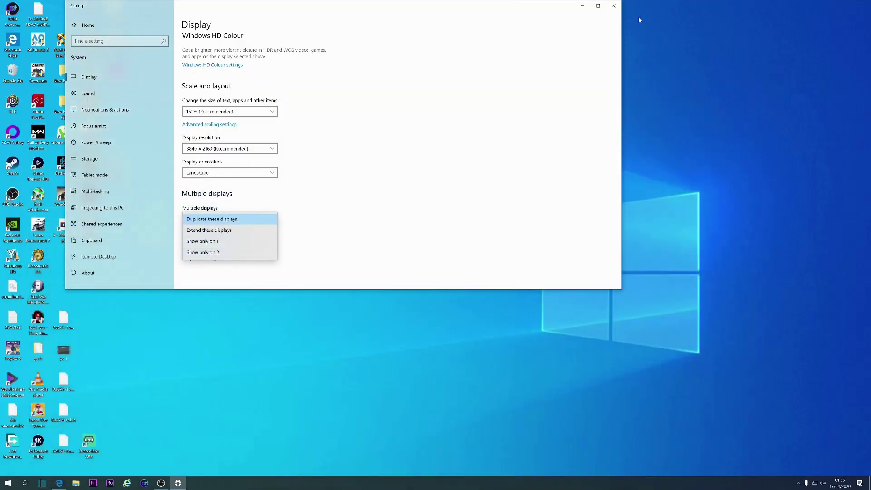
# Close Display settings, launch 4K Capture Utility, and confirm the recording format stays at 1080p60
pyautogui.click(613, 5)
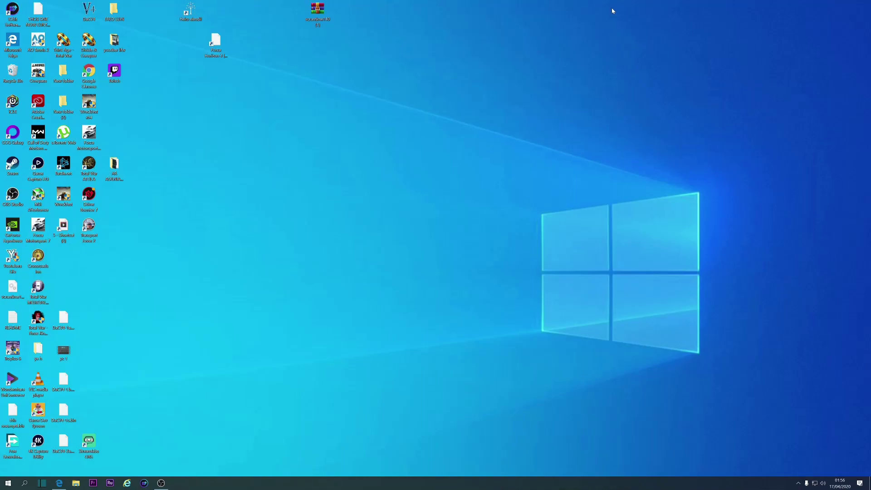
pyautogui.doubleClick(33, 452)
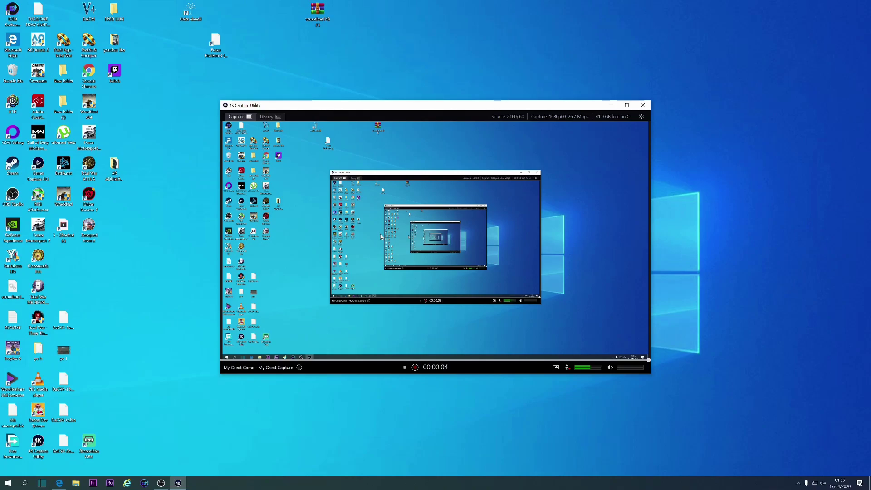
pyautogui.click(640, 117)
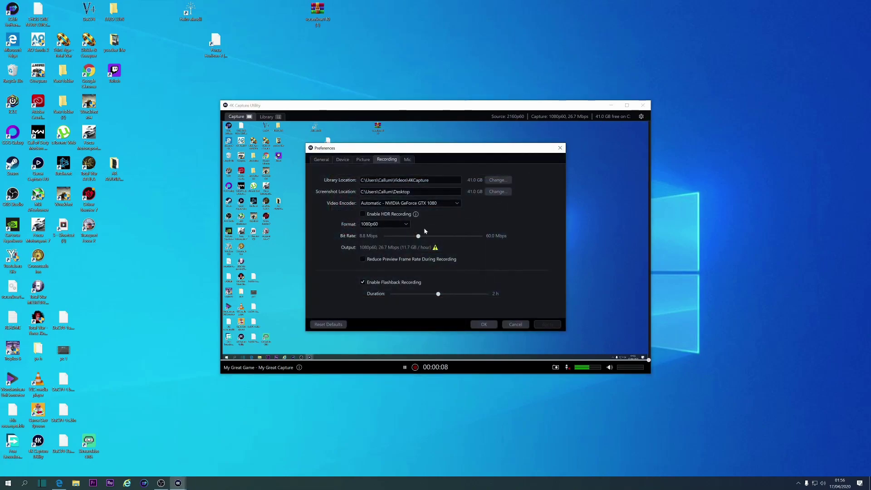
pyautogui.click(398, 224)
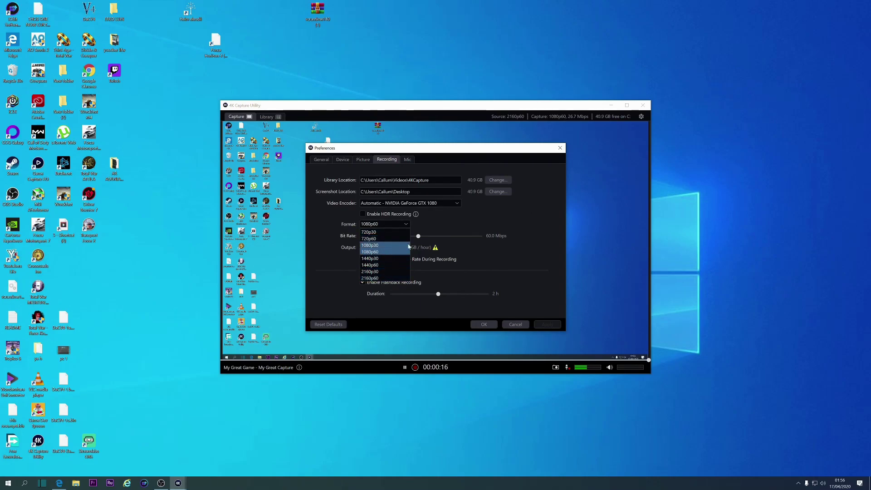
pyautogui.click(542, 271)
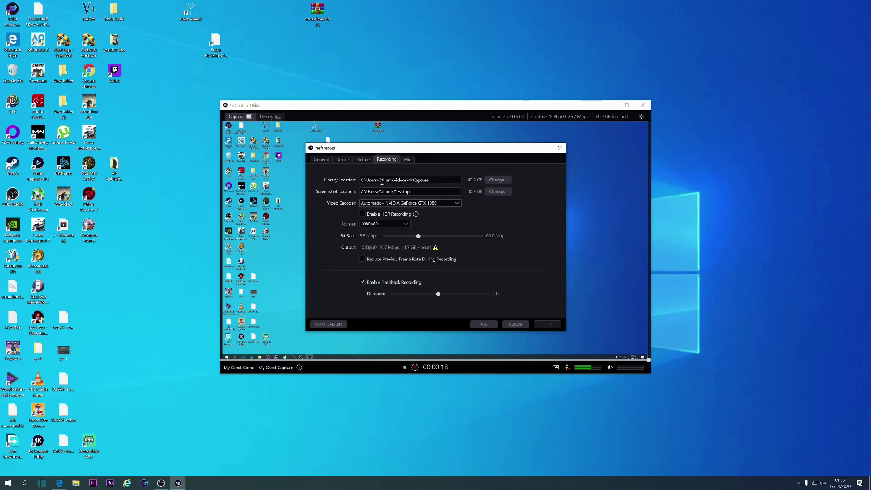
# Look through the Picture, Device and General preference tabs, then close Preferences
pyautogui.click(362, 159)
pyautogui.click(342, 159)
pyautogui.click(322, 159)
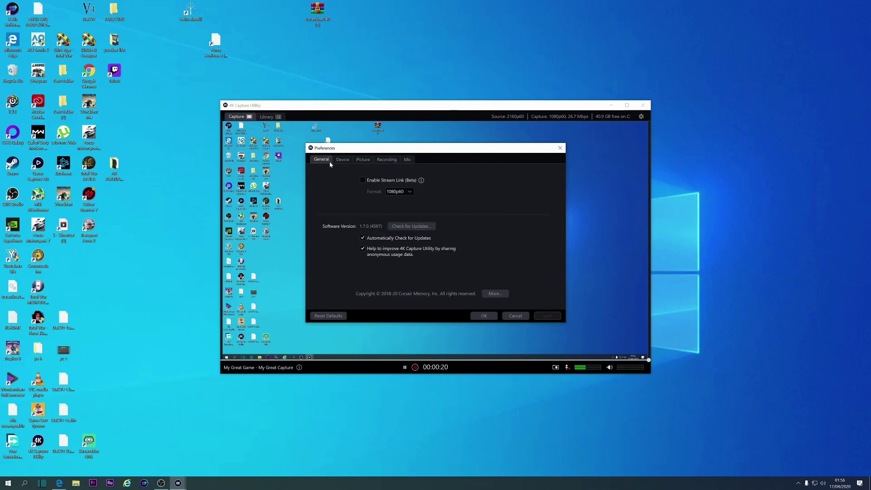
pyautogui.click(340, 160)
pyautogui.click(562, 148)
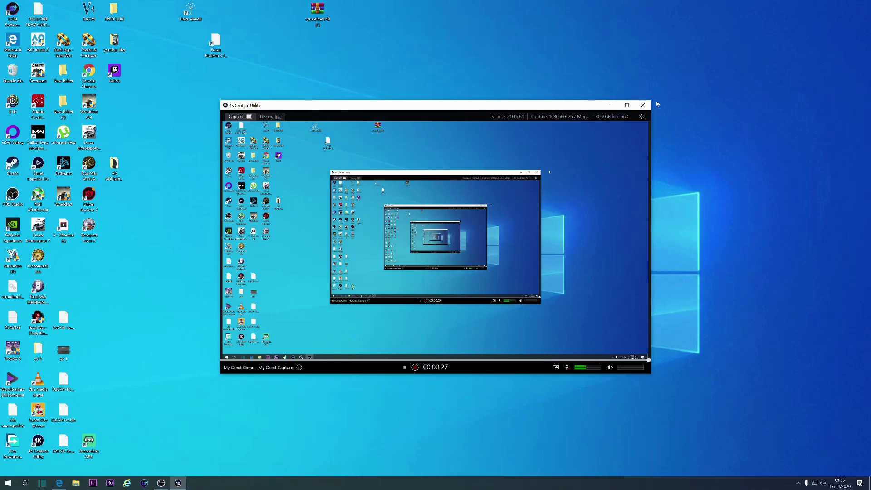
# Close the capture utility, restore OBS, and create a new Video Capture Device source
pyautogui.click(642, 104)
pyautogui.click(161, 482)
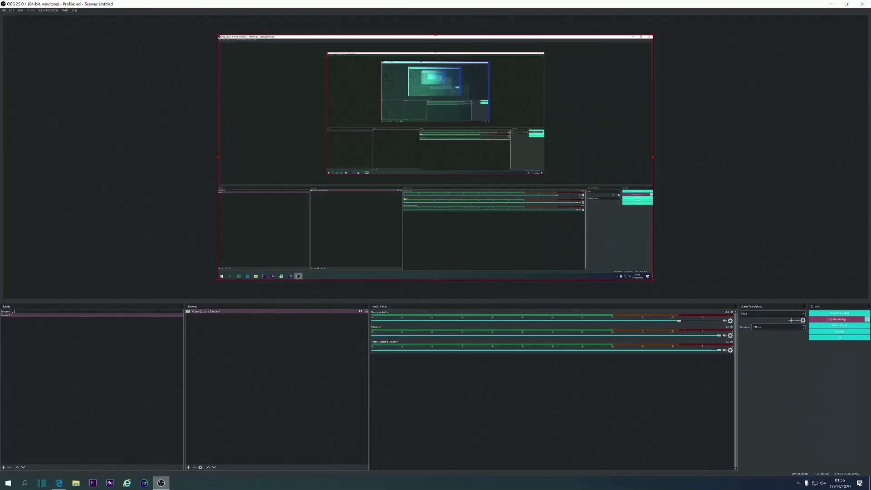
pyautogui.click(188, 468)
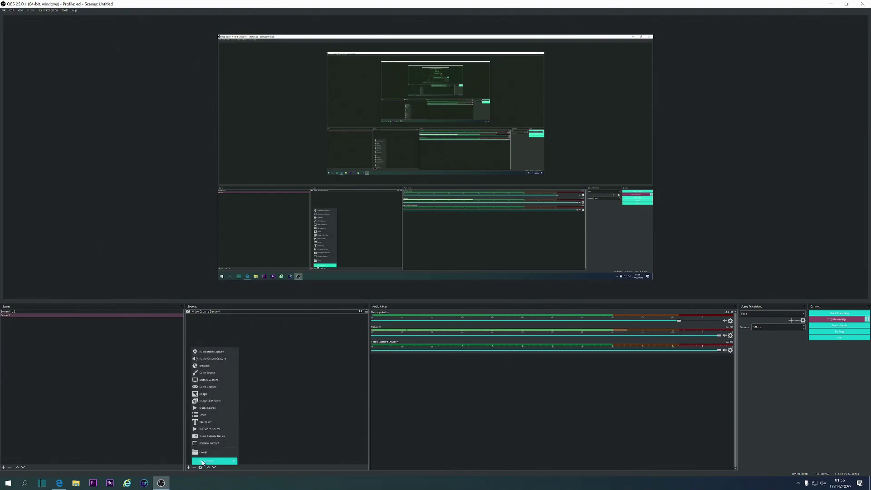
pyautogui.click(220, 437)
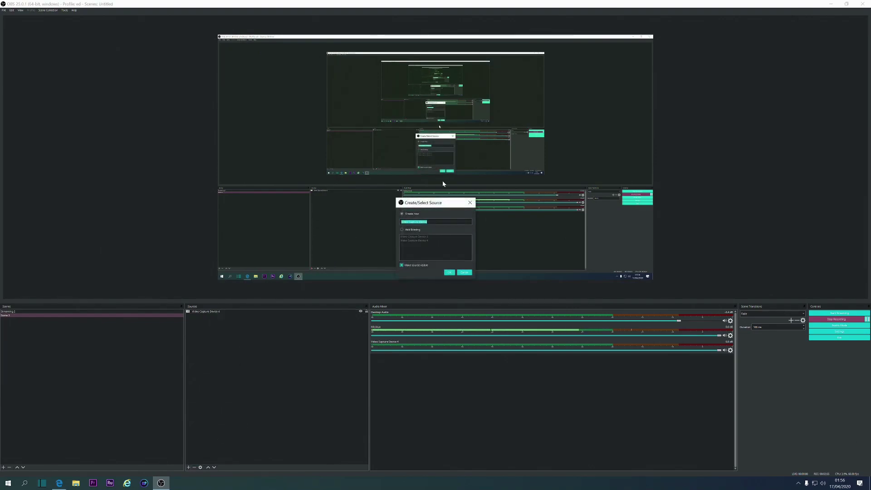
pyautogui.click(446, 272)
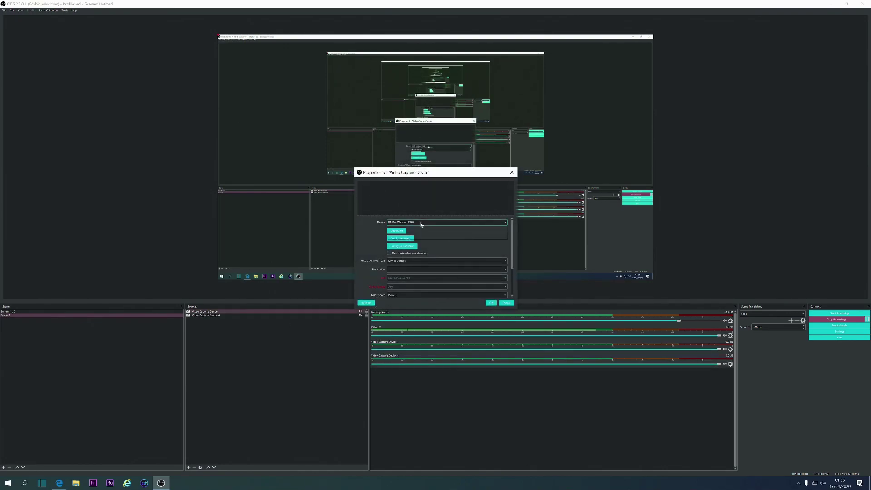
# Set the source's device to Game Capture 4K60 Pro MK.2 Video at Device Default resolution and confirm
pyautogui.click(423, 223)
pyautogui.click(424, 231)
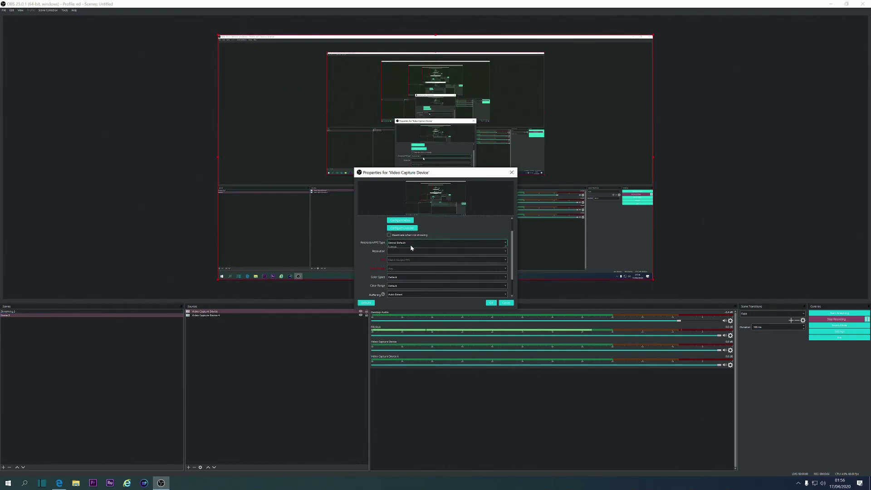
pyautogui.click(408, 254)
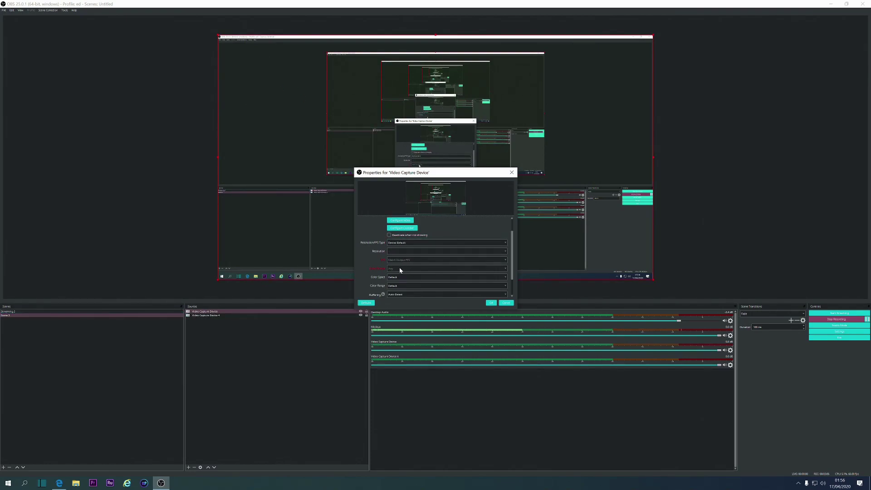
pyautogui.scroll(-1, 399, 268)
pyautogui.scroll(-1, 410, 267)
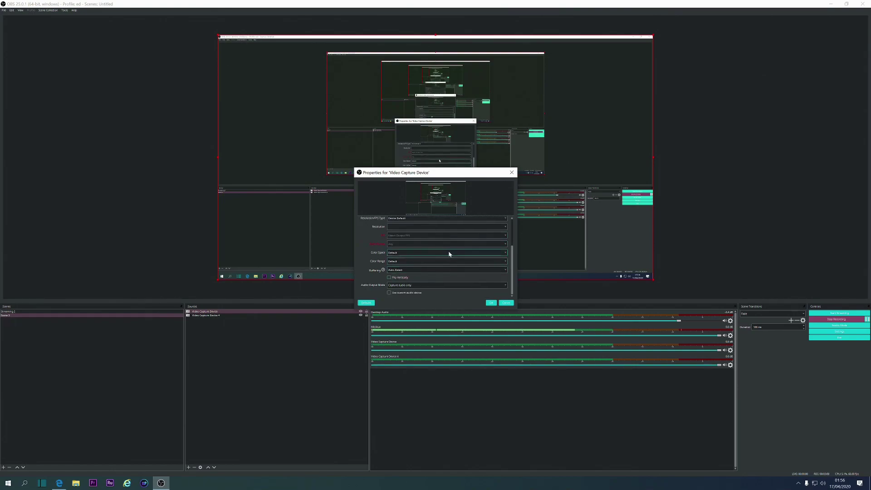
pyautogui.scroll(1, 403, 277)
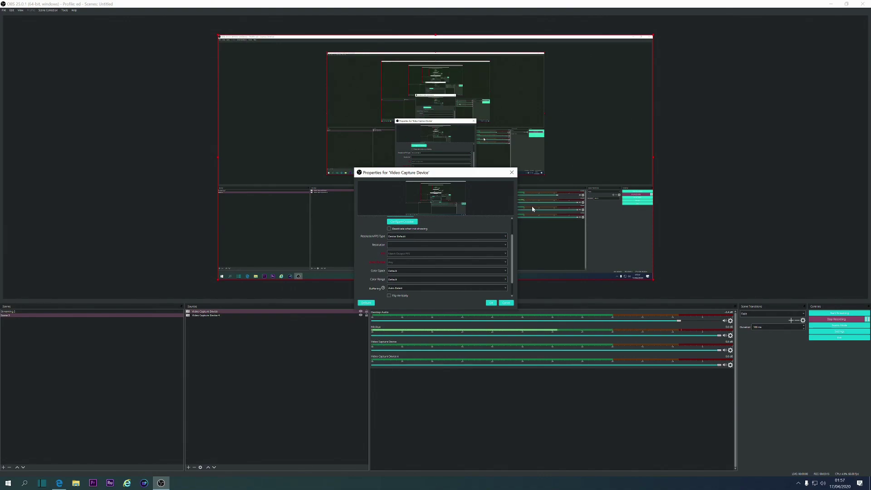
pyautogui.click(489, 303)
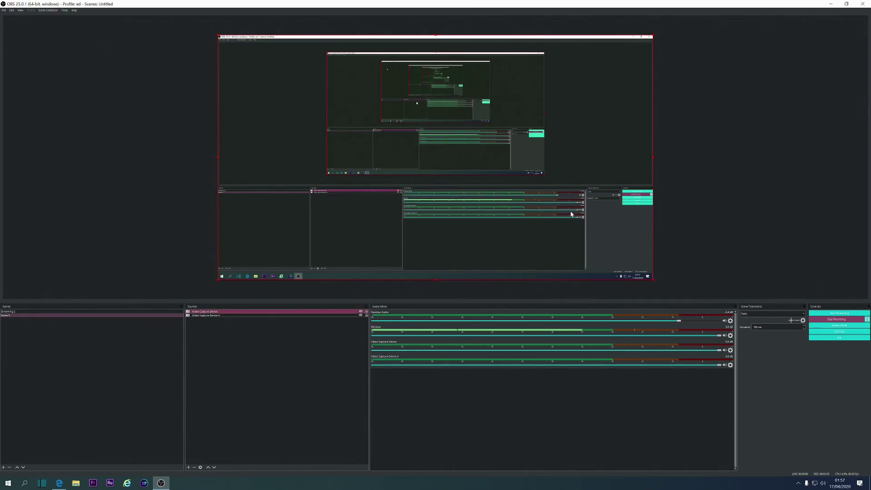